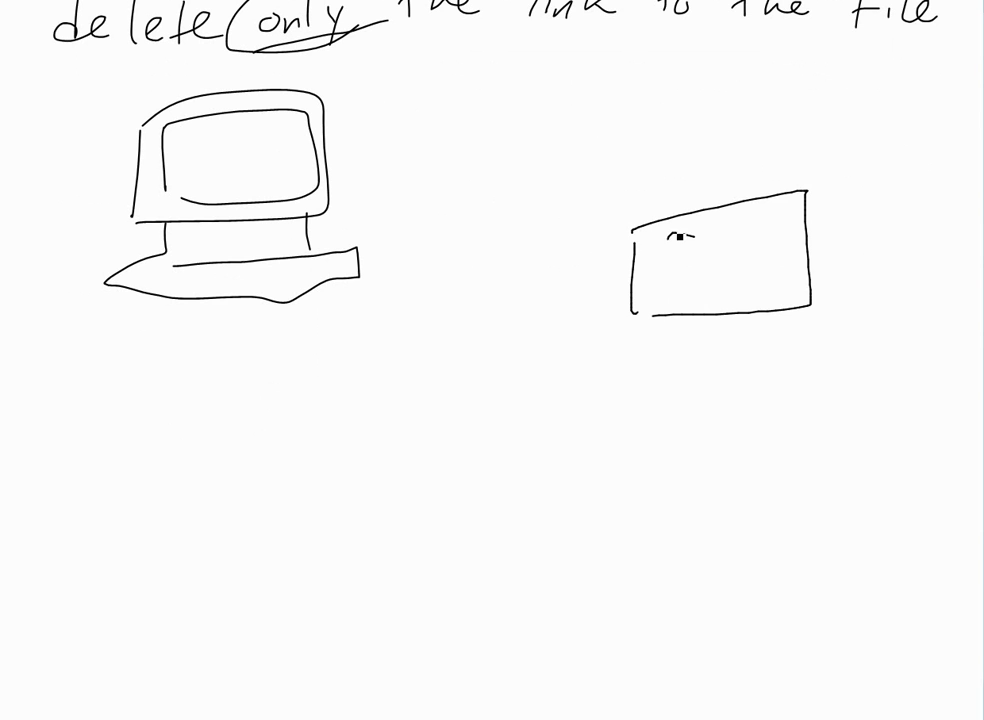
Handwrite the label "File" inside the sketched box beside the computer drawing
mouse_move(719, 233)
mouse_down()
mouse_move(717, 284)
mouse_move(748, 281)
mouse_up()
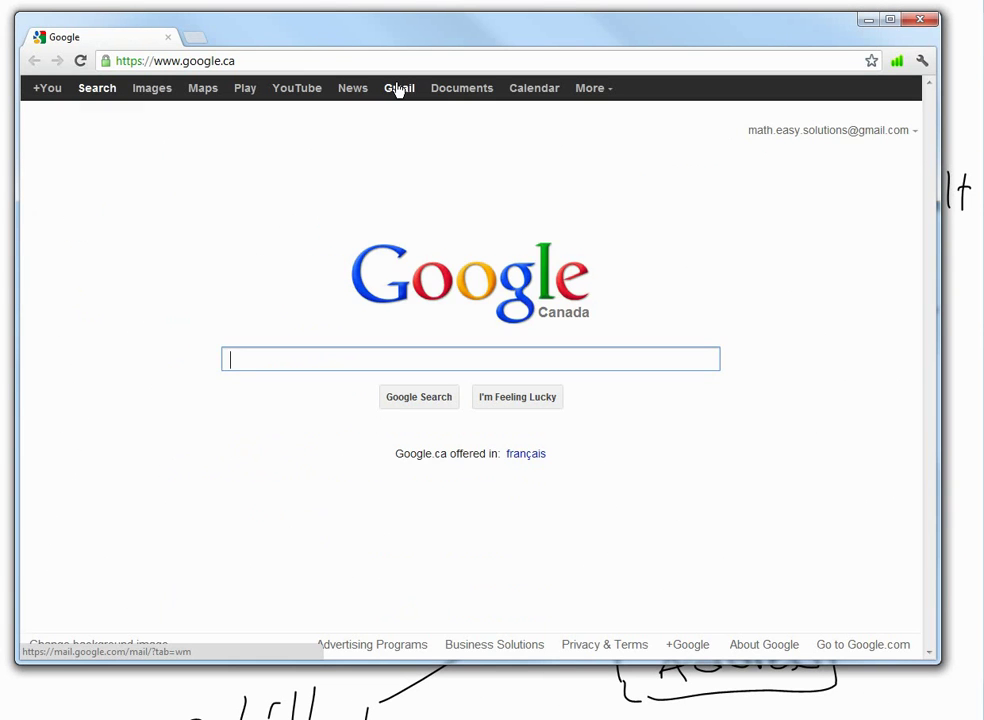
Search Google for "pc inspector file recovery"
text(pc )
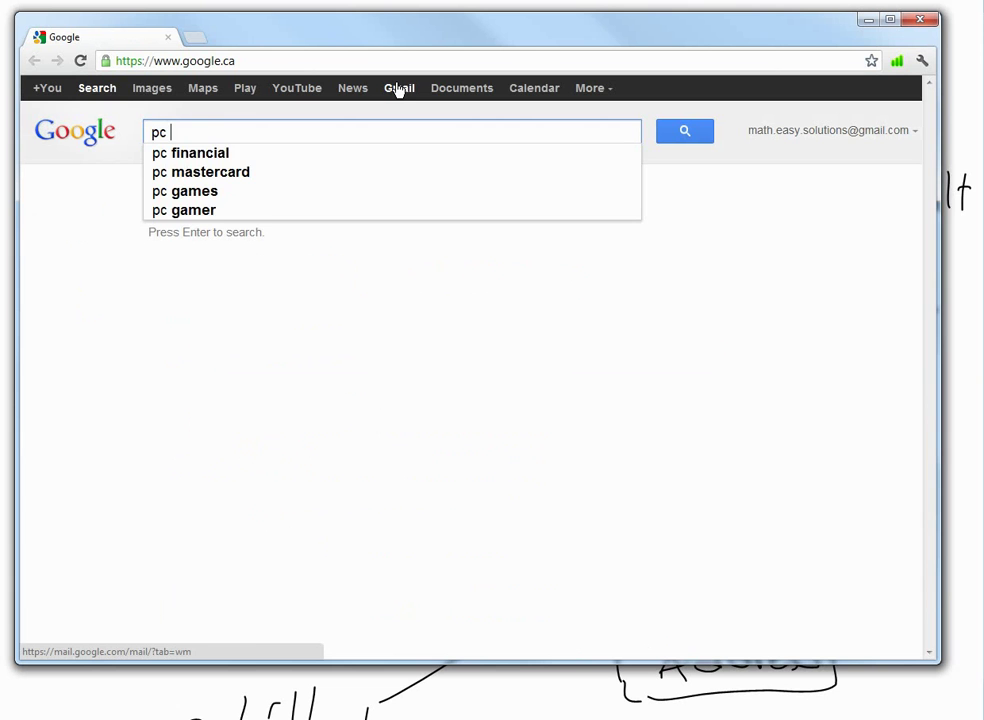
text(inspector file )
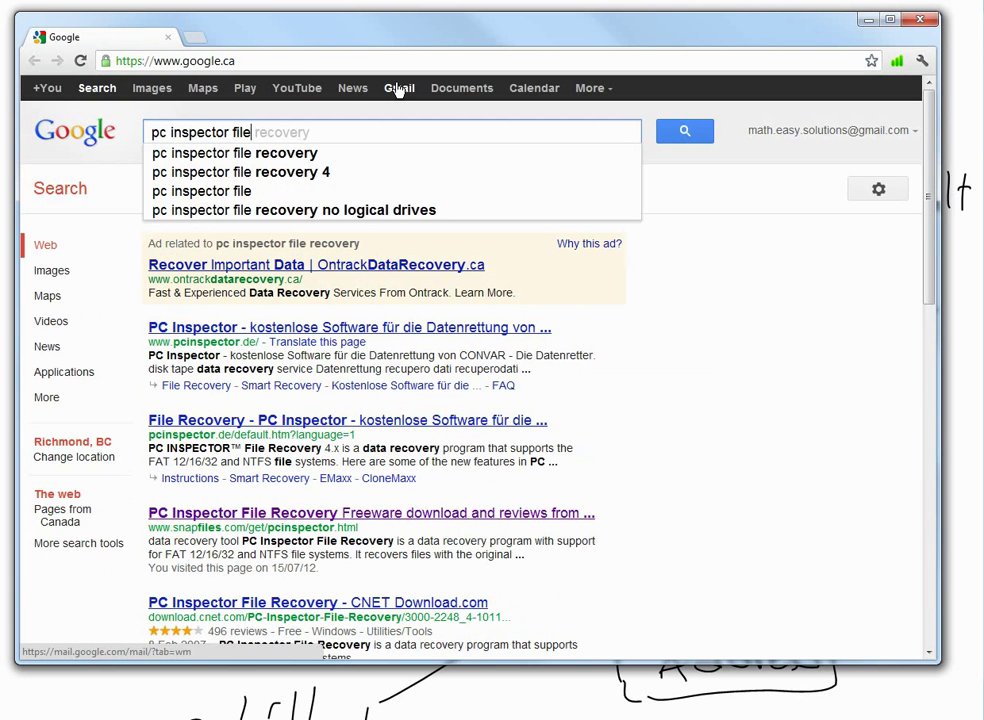
text(recov)
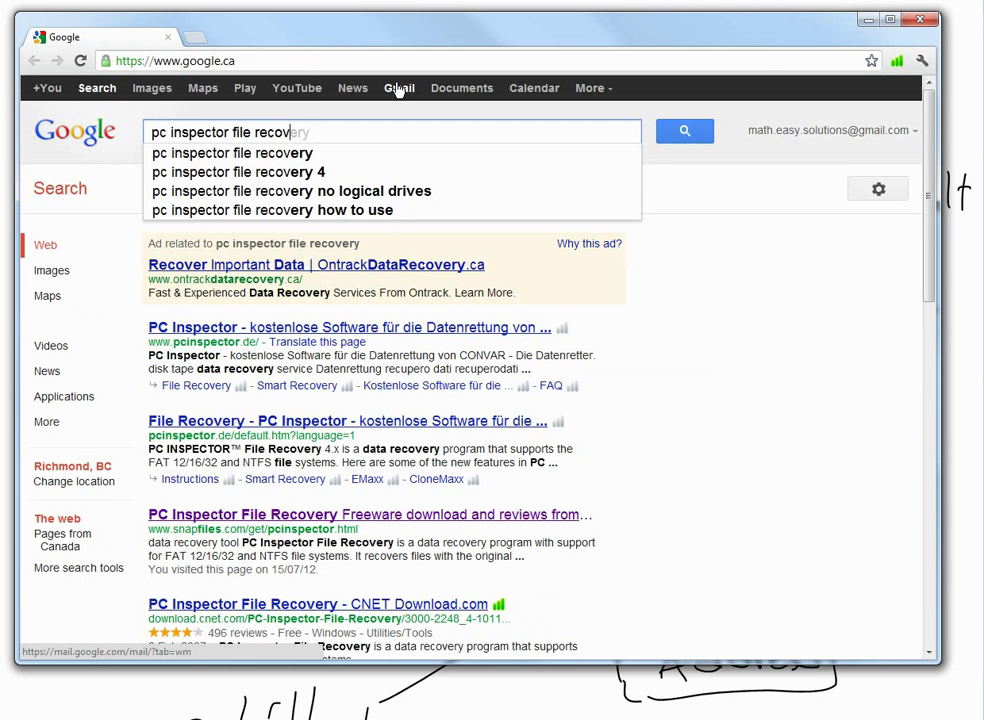
text(ery)
key(Return)
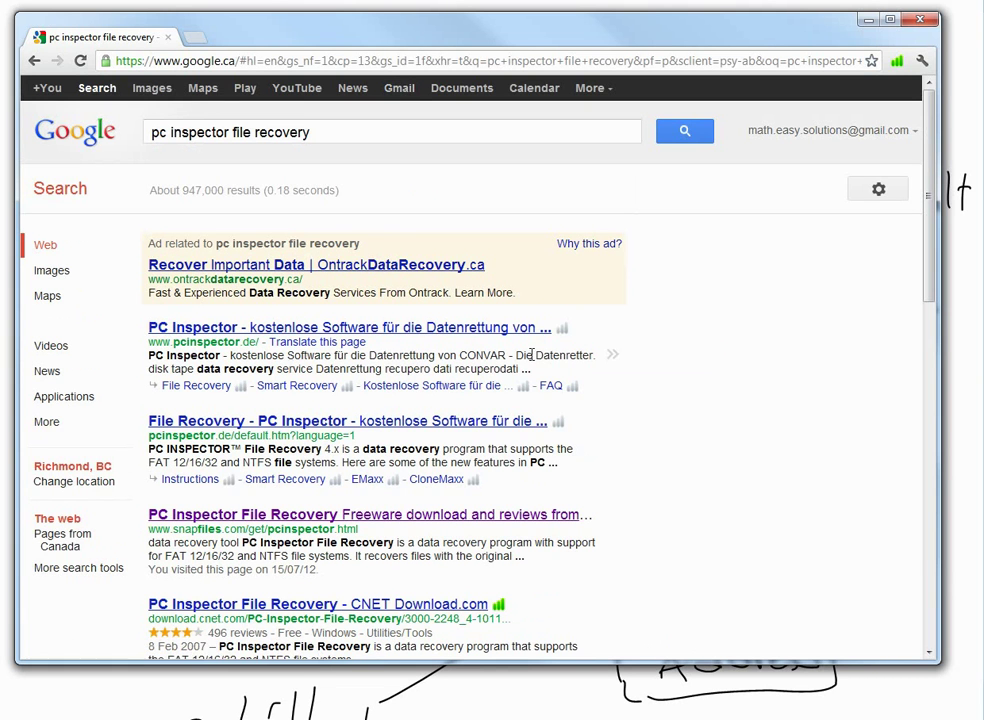
Open the CNET Download.com result for PC Inspector File Recovery and view its download section
scroll(736, 459, down, 3)
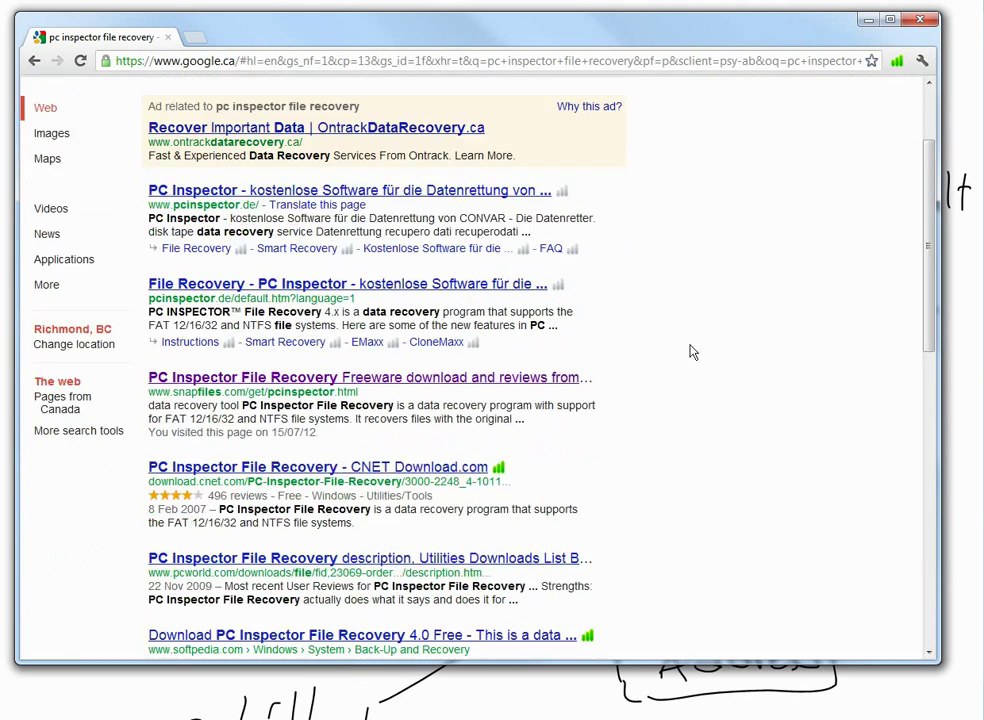
click(209, 467)
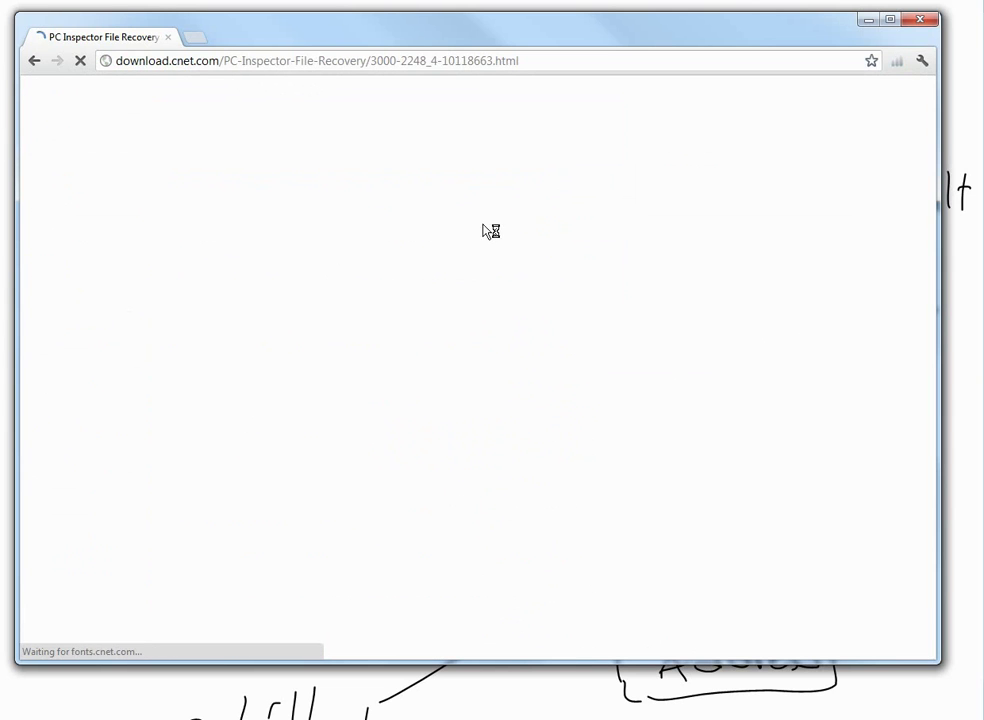
scroll(320, 265, down, 1)
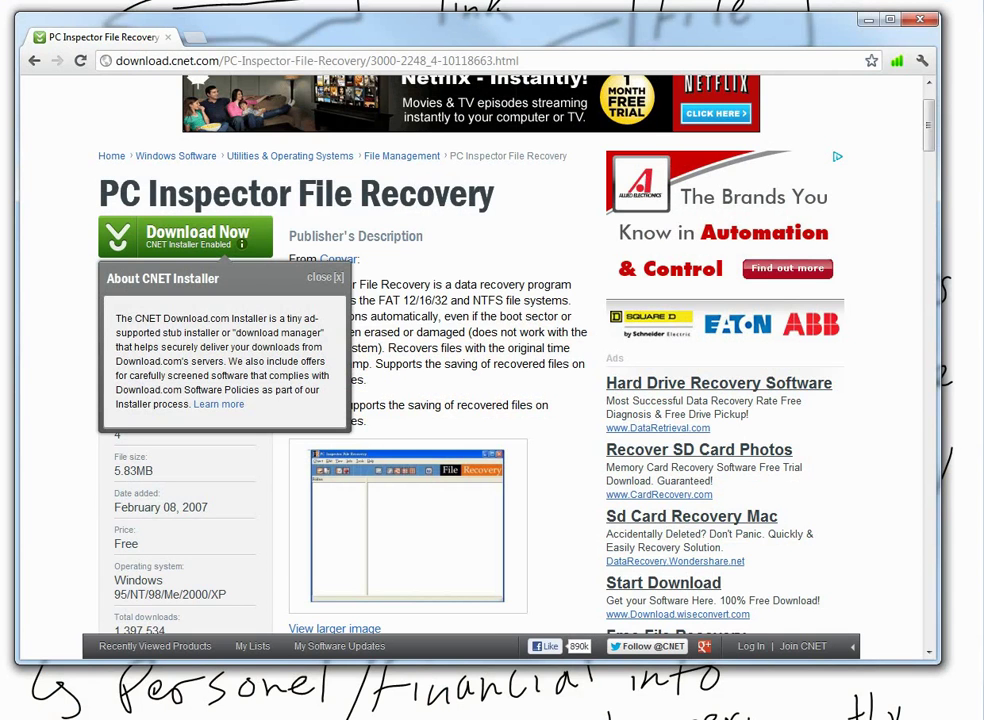
Switch to Windows Explorer and open Removable Disk (F:)
key(alt+Tab)
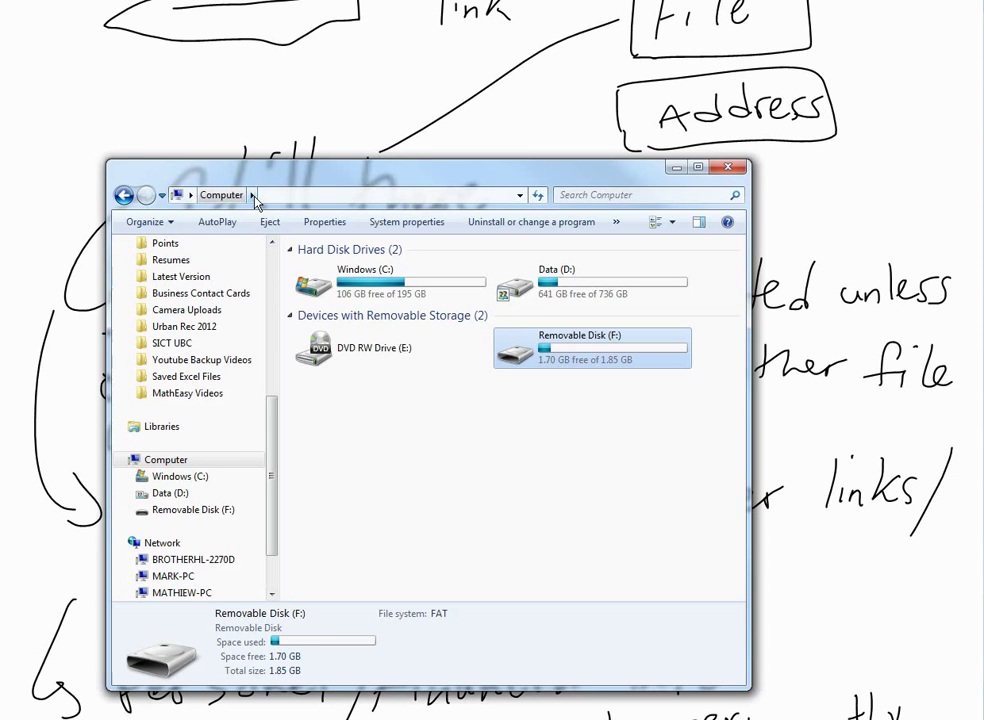
click(505, 419)
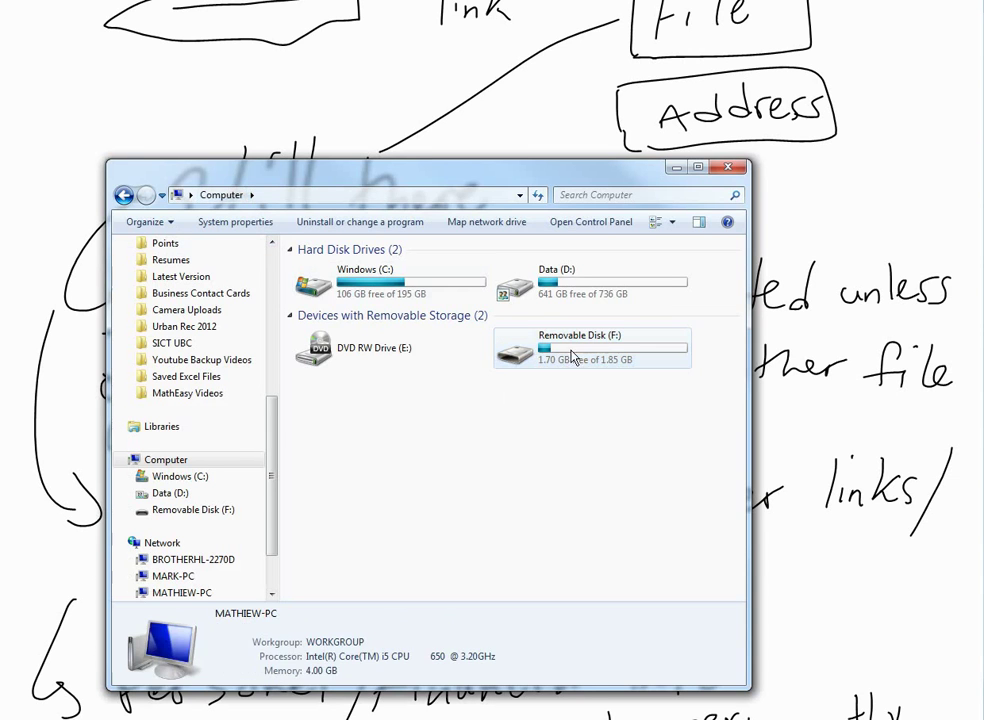
double_click(573, 352)
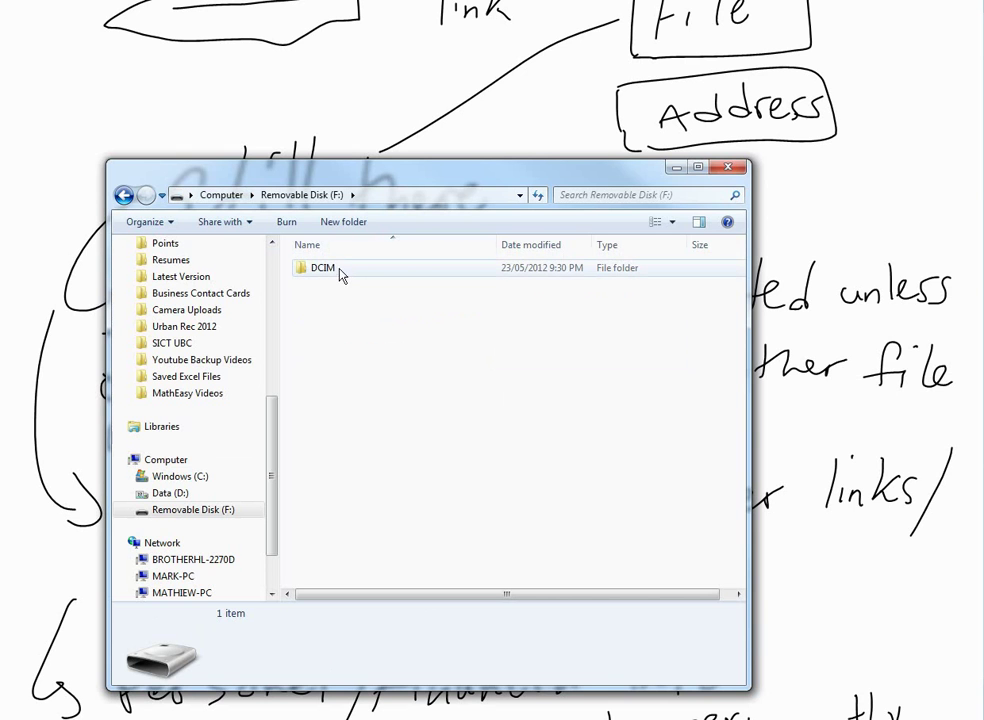
Copy the "balotelli graduated" image from the MathEasySolutions Images folder into the root of Removable Disk (F:)
scroll(193, 336, up, 6)
click(195, 335)
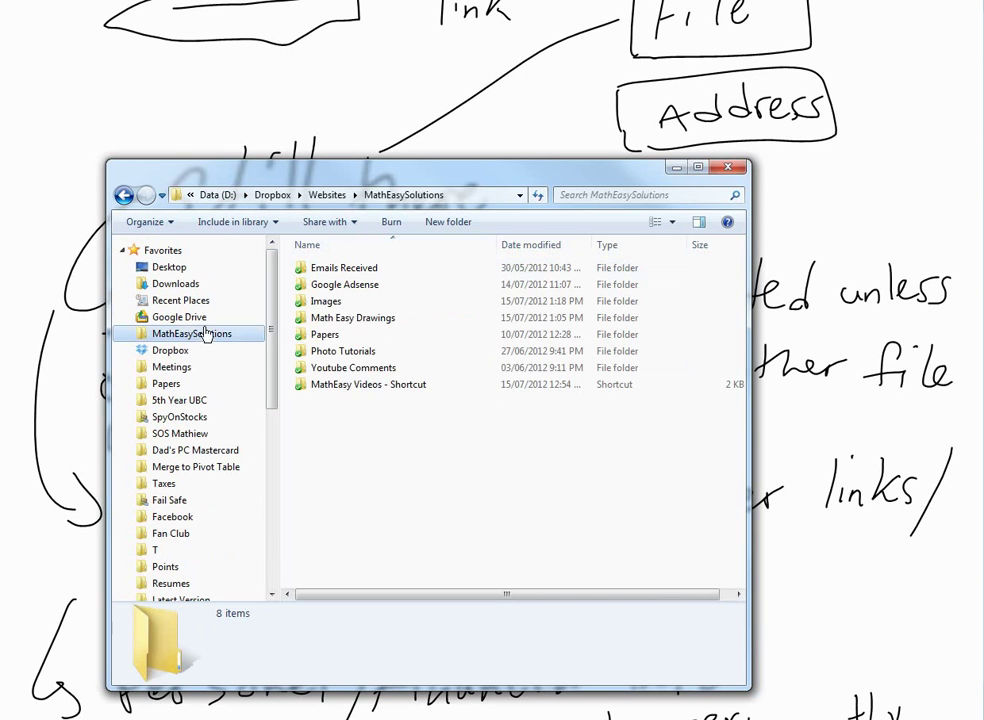
double_click(320, 304)
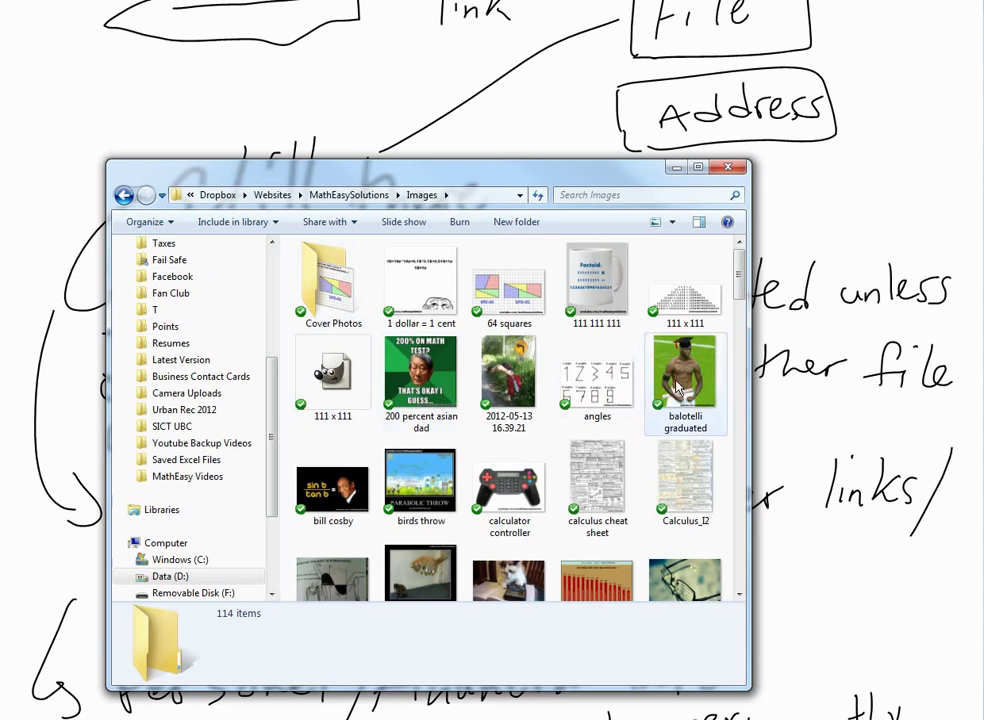
click(657, 380)
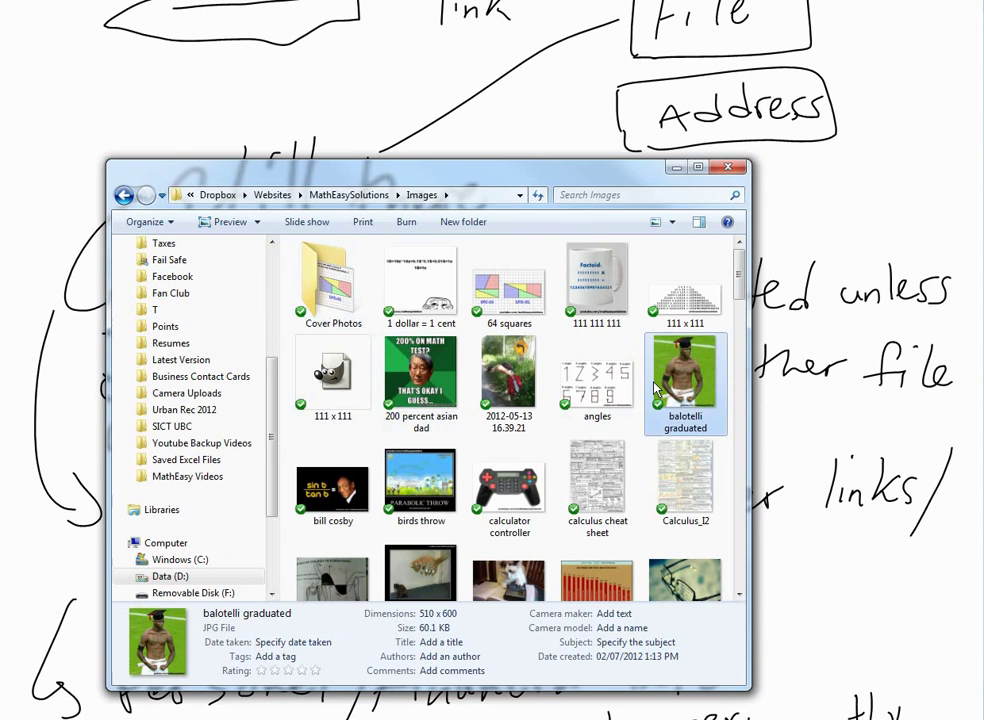
key(BackSpace)
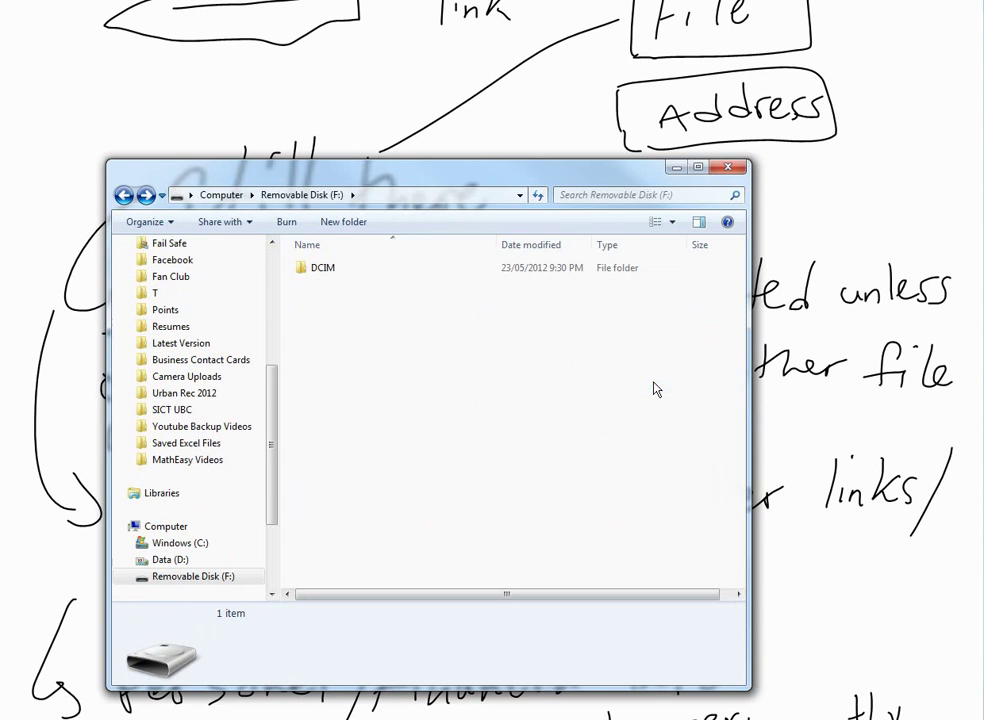
key(ctrl+v)
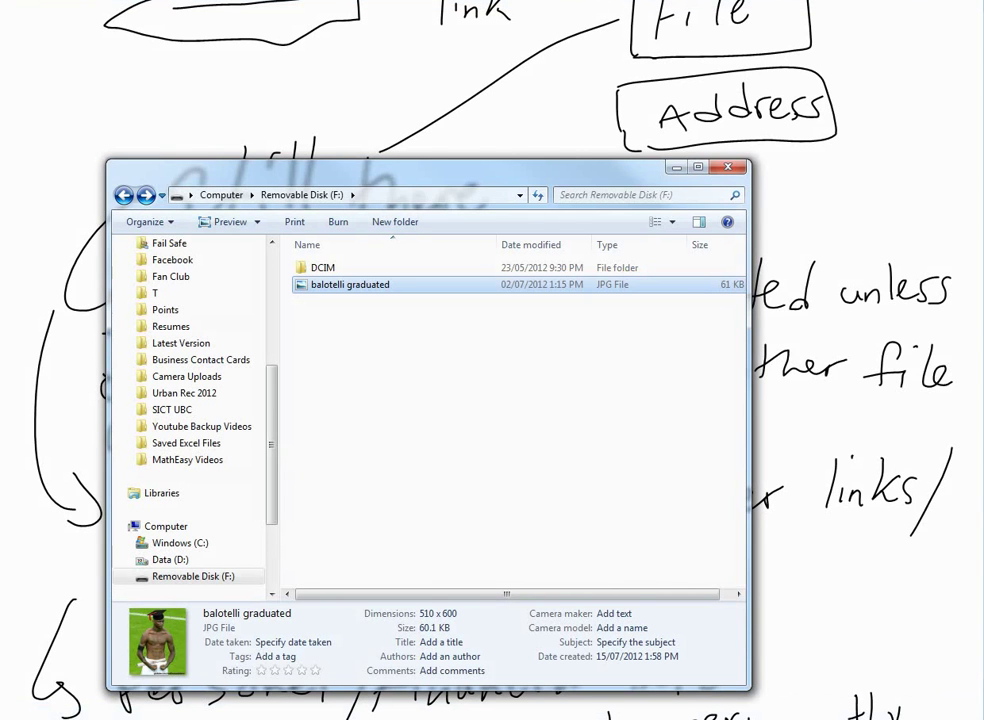
Delete the "balotelli graduated" image from Removable Disk (F:)
click(378, 310)
click(351, 288)
key(Delete)
key(Return)
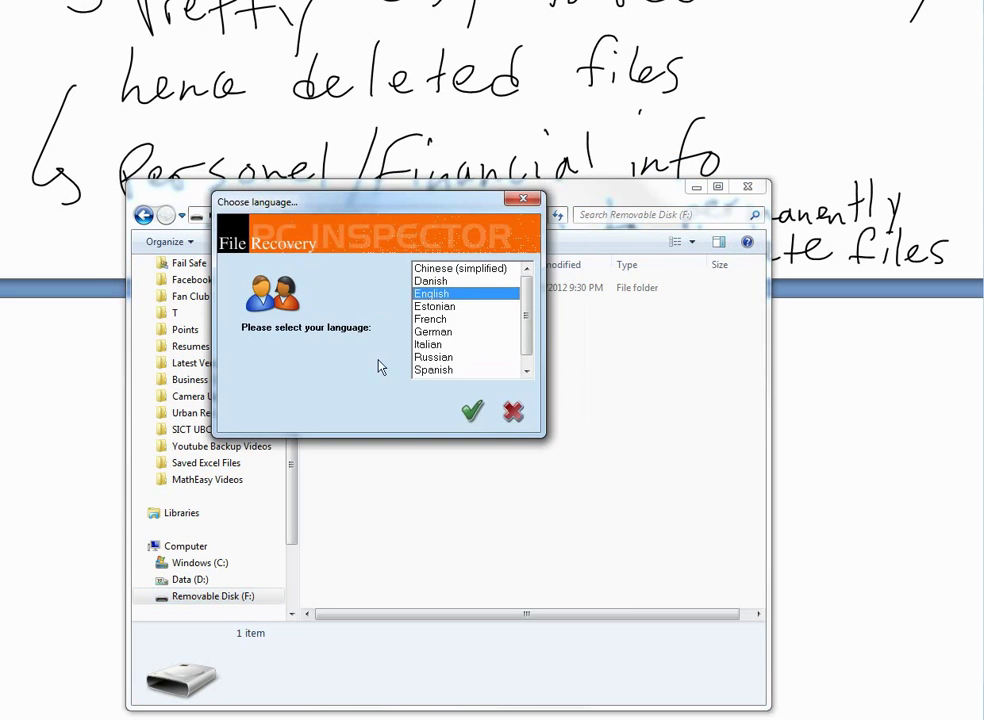
Choose English as the language of PC Inspector File Recovery, close its welcome dialog and reposition its window
click(473, 411)
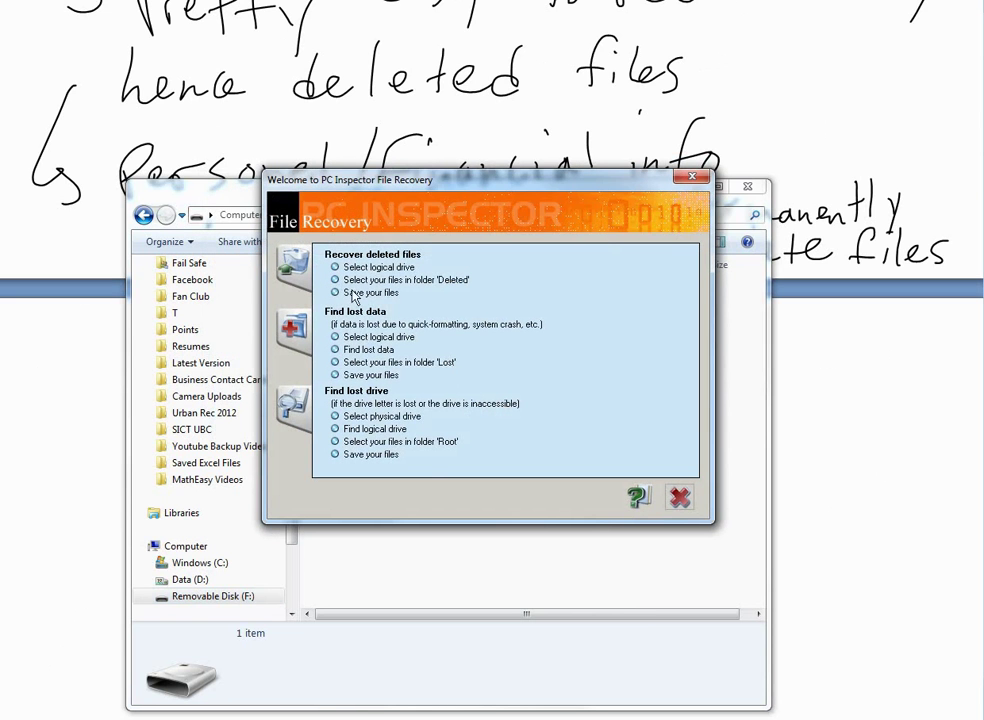
click(680, 498)
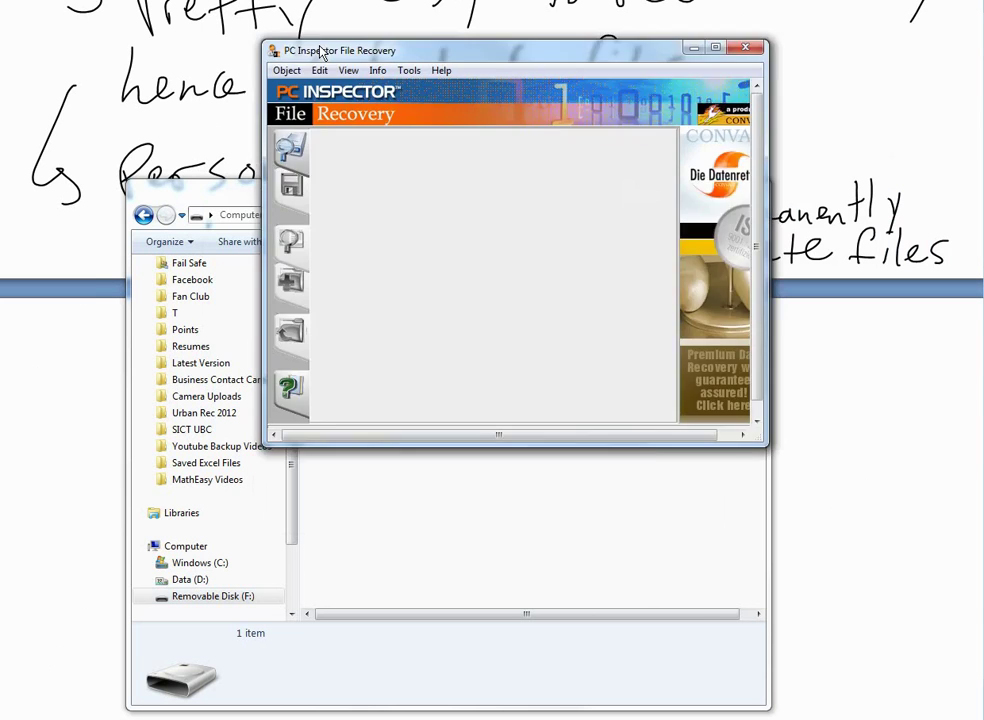
drag(191, 79, 311, 174)
Rescan the available drives and load removable disk #2 from the physical drives for recovery
click(284, 272)
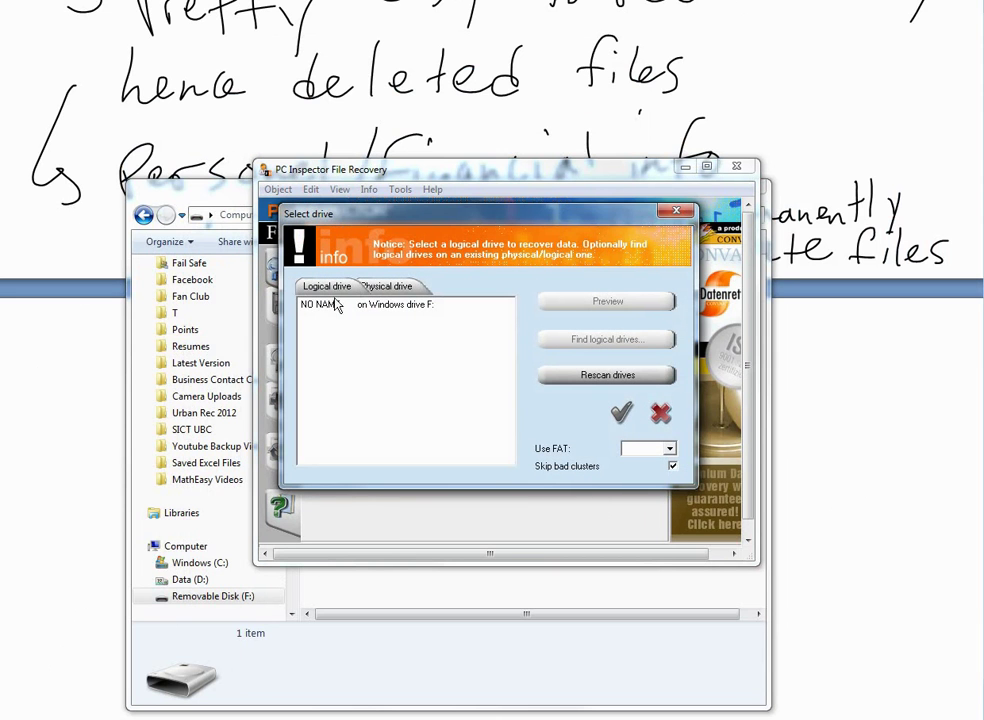
click(360, 304)
click(594, 378)
click(562, 407)
click(368, 287)
click(340, 287)
click(384, 306)
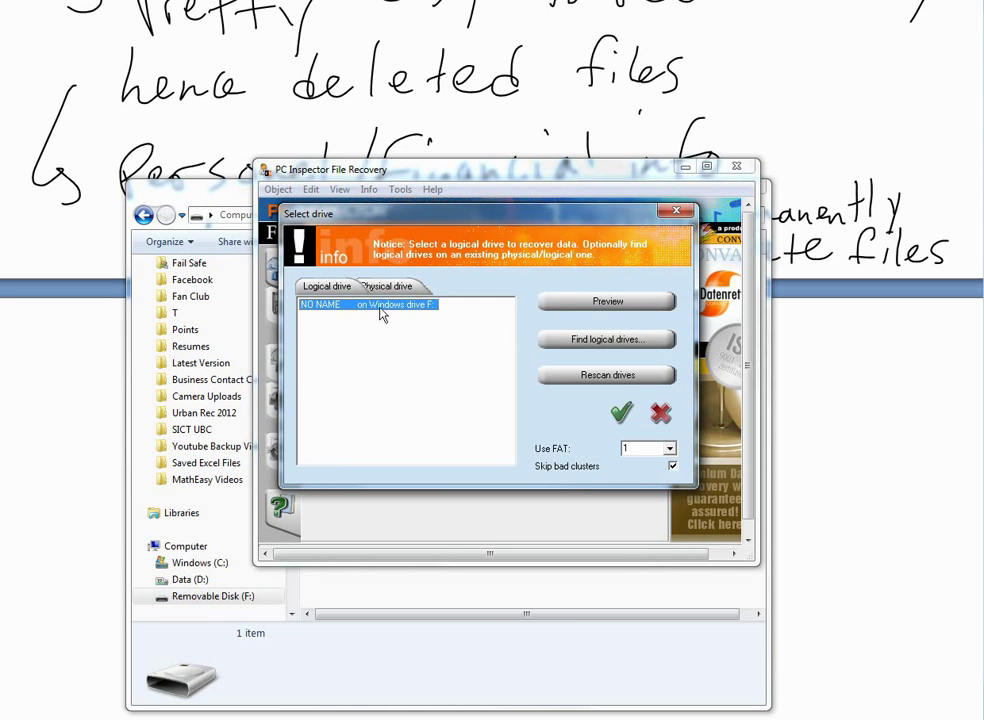
click(405, 288)
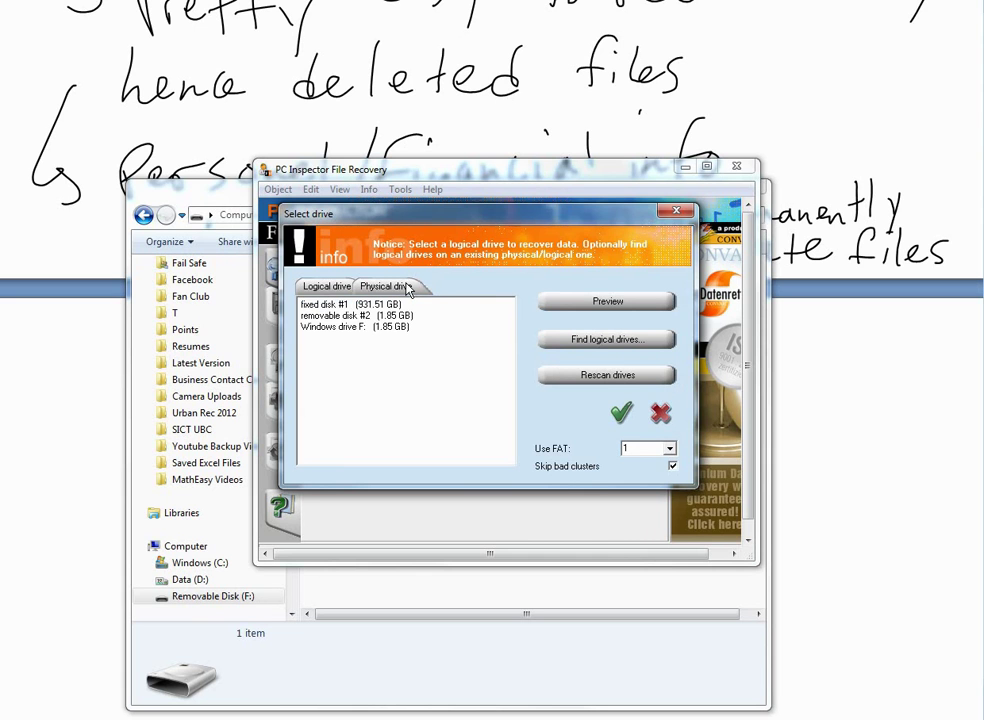
click(355, 315)
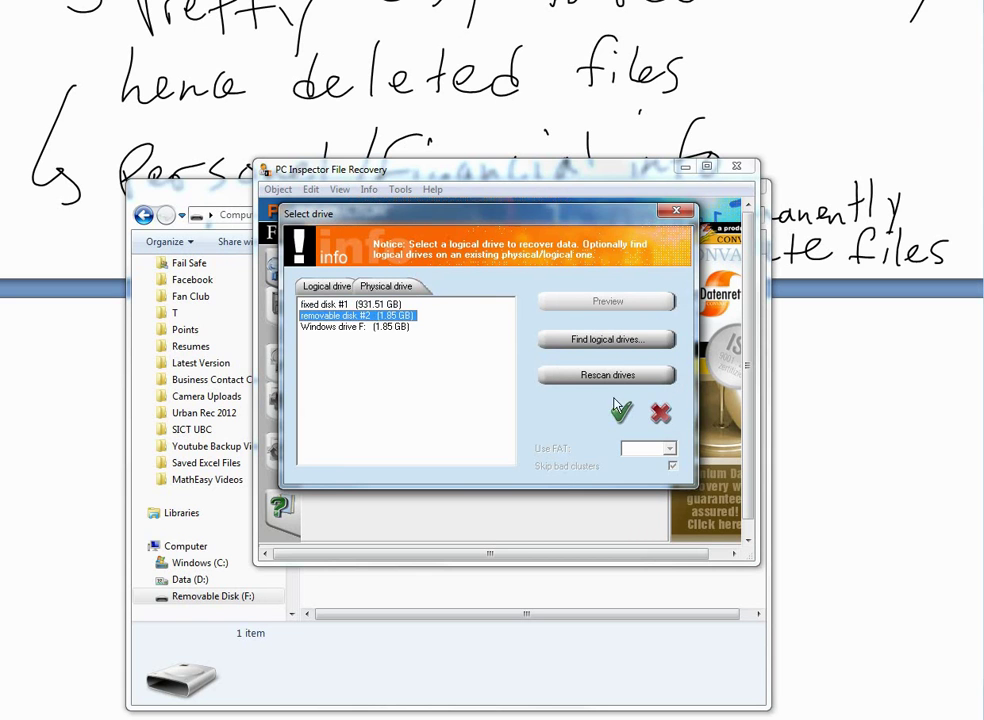
click(620, 412)
Recover balotelli graduated.jpg from the Deleted folder to the Desktop, using the "no FAT (consecutive)" option
click(350, 284)
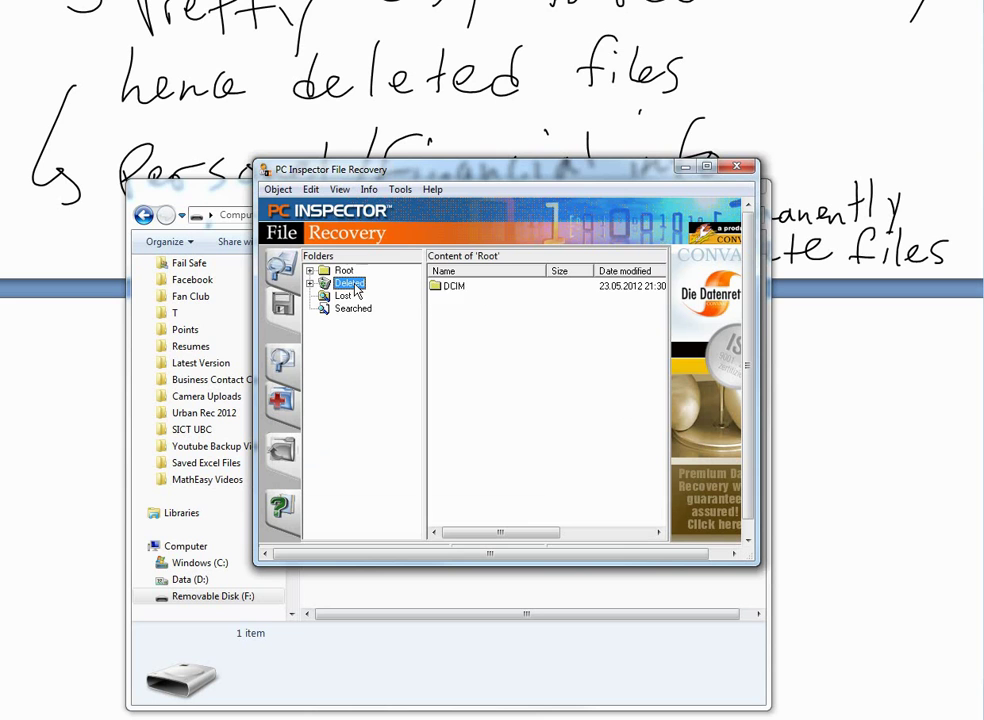
click(310, 284)
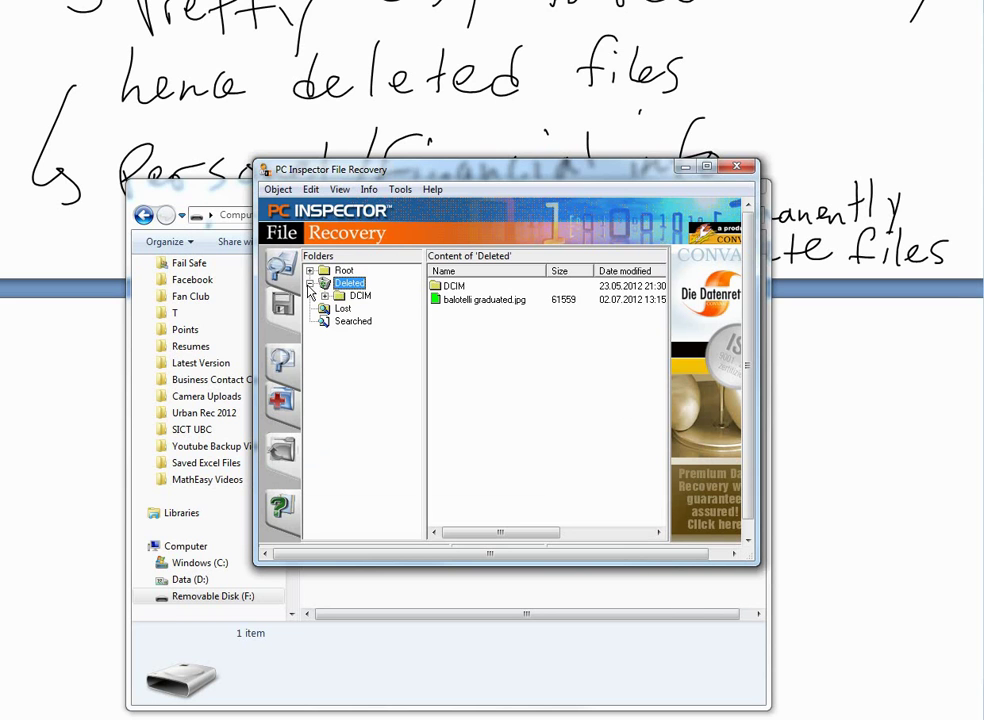
click(479, 305)
right_click(482, 303)
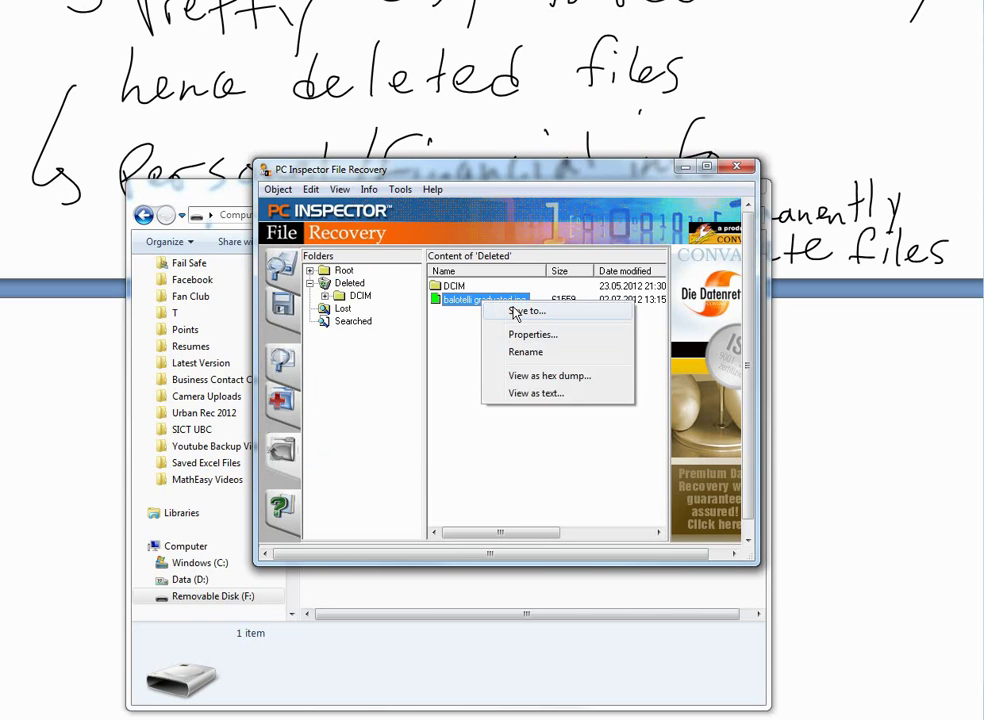
click(515, 312)
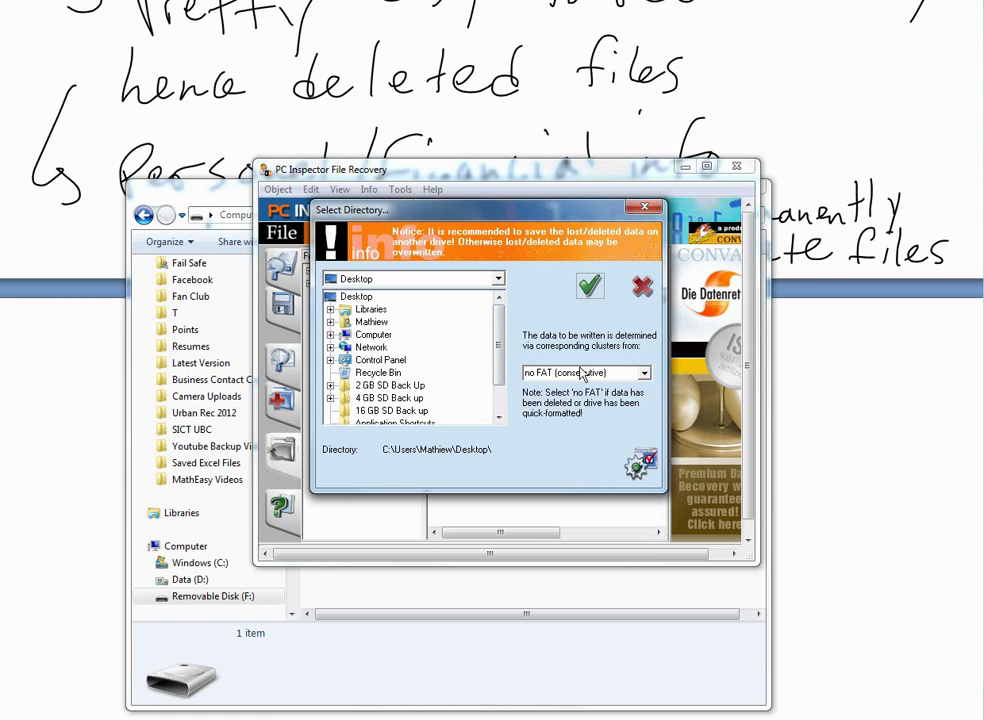
click(590, 287)
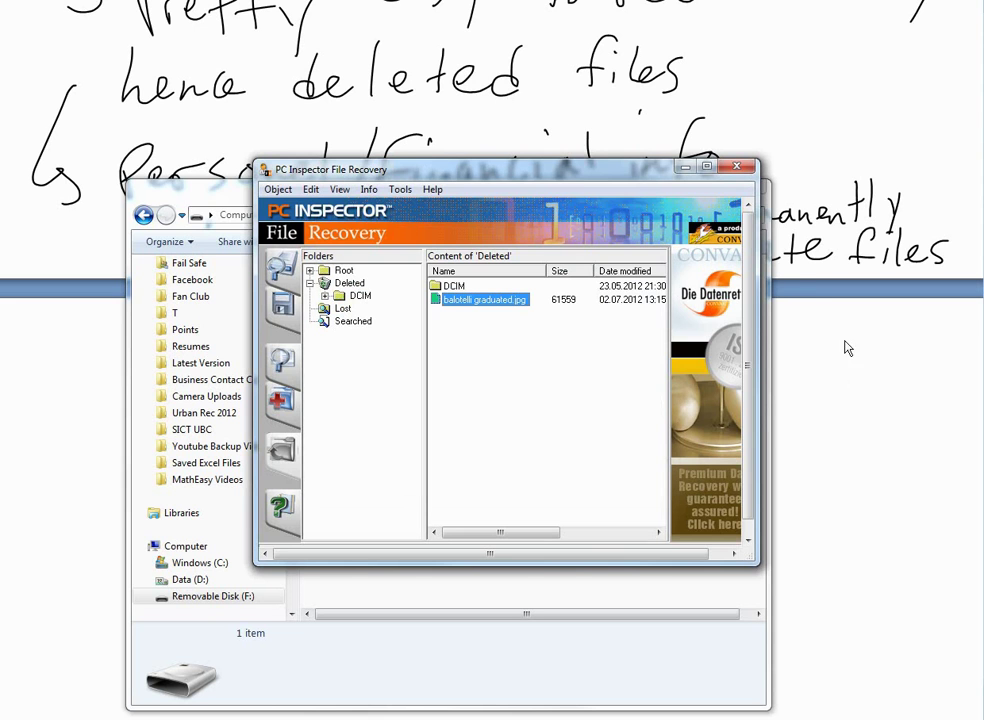
In Windows Explorer, show the Desktop folder as a detailed list in reverse name order and select the recovered "balotelli graduated" image
key(alt+Tab)
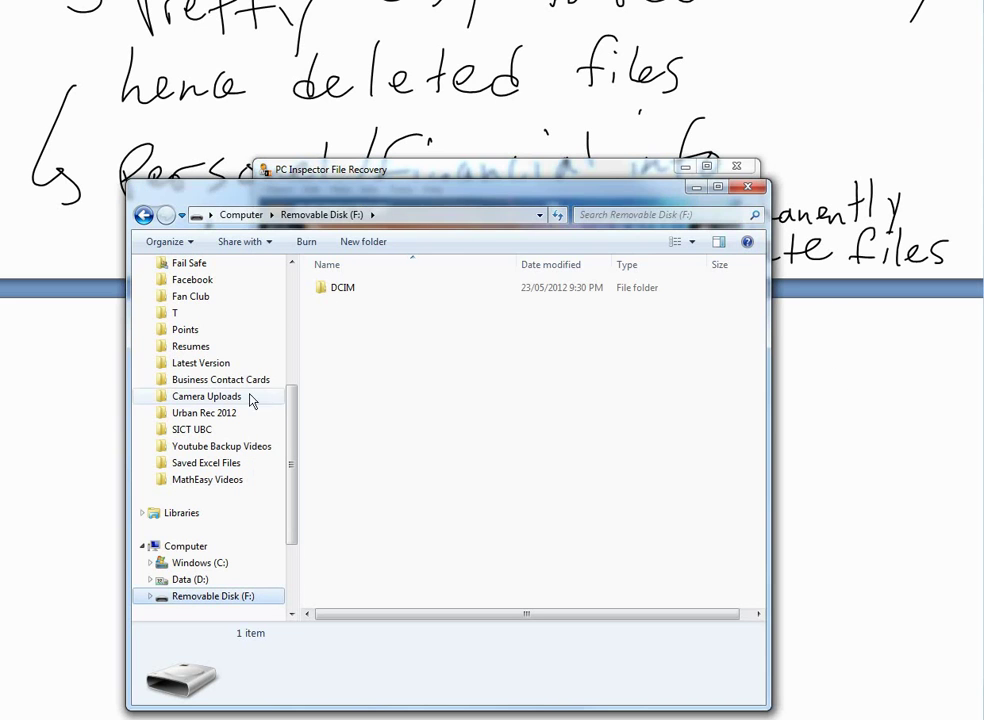
drag(288, 440, 293, 300)
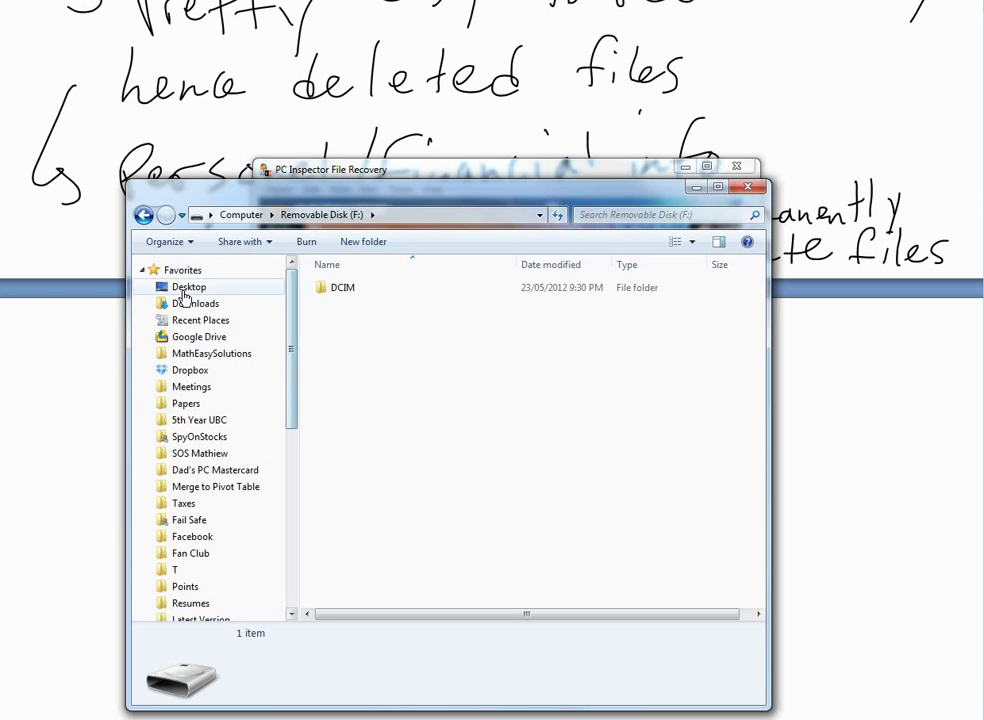
click(185, 287)
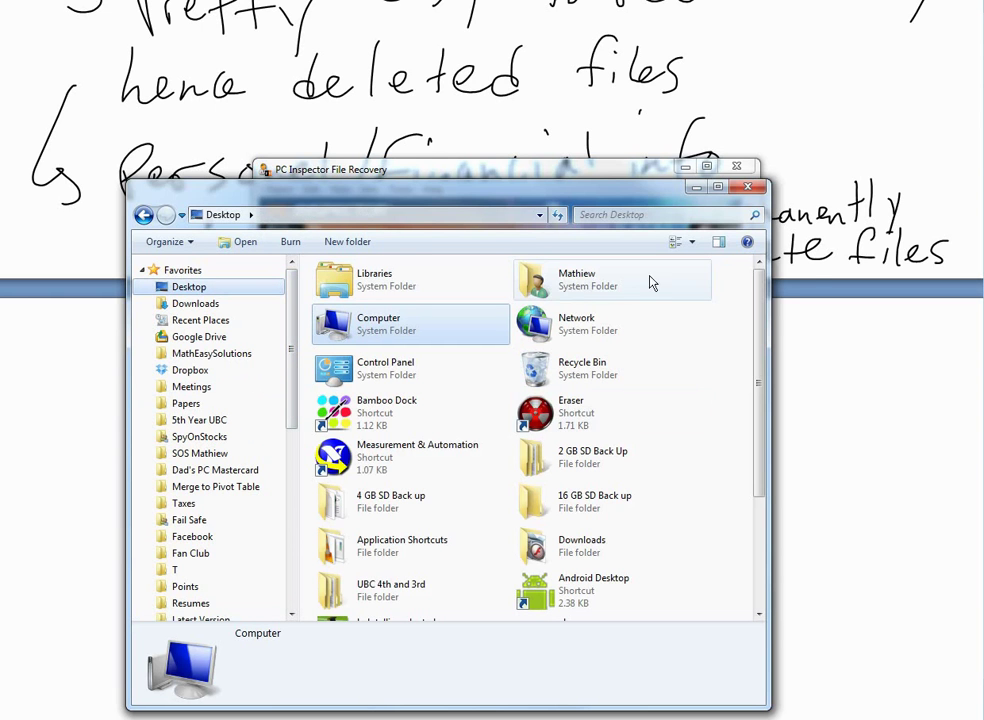
click(691, 242)
click(738, 217)
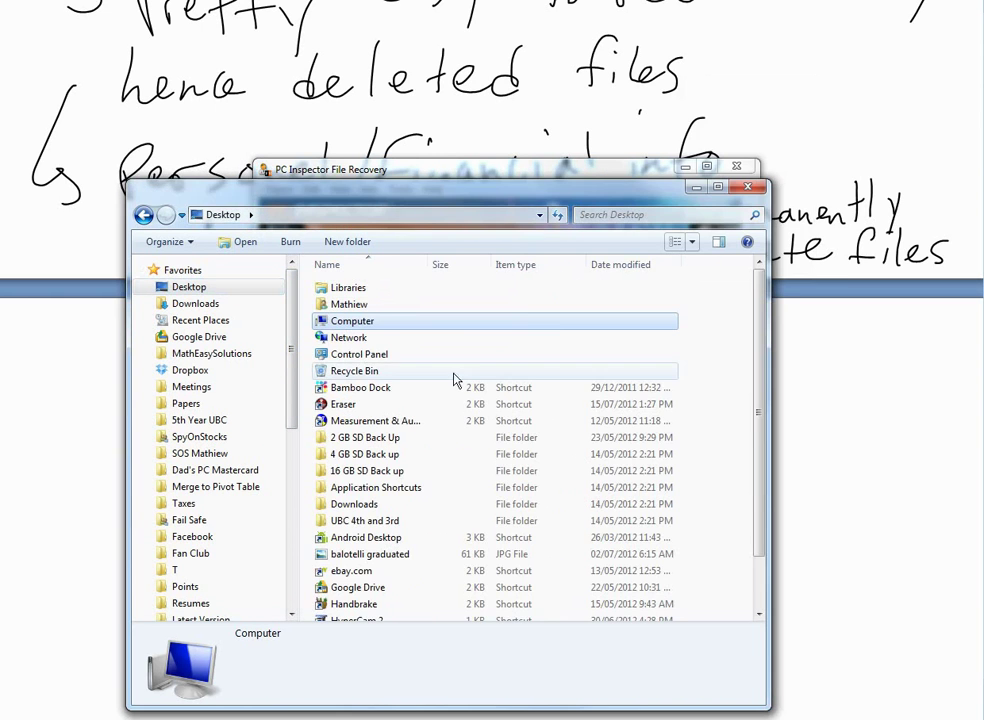
click(377, 265)
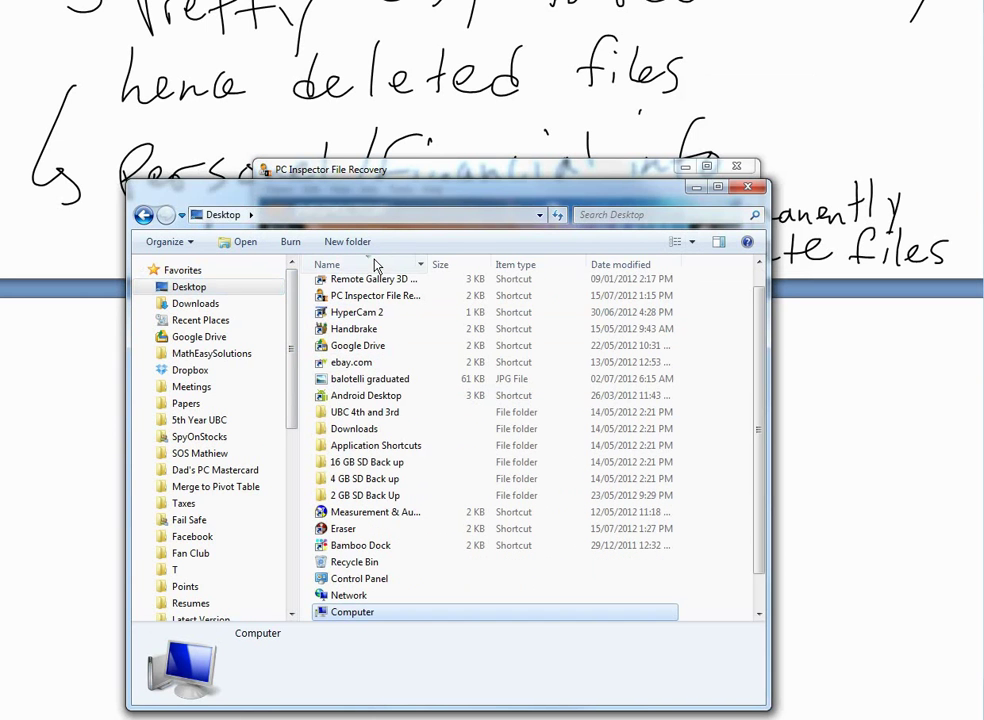
click(368, 381)
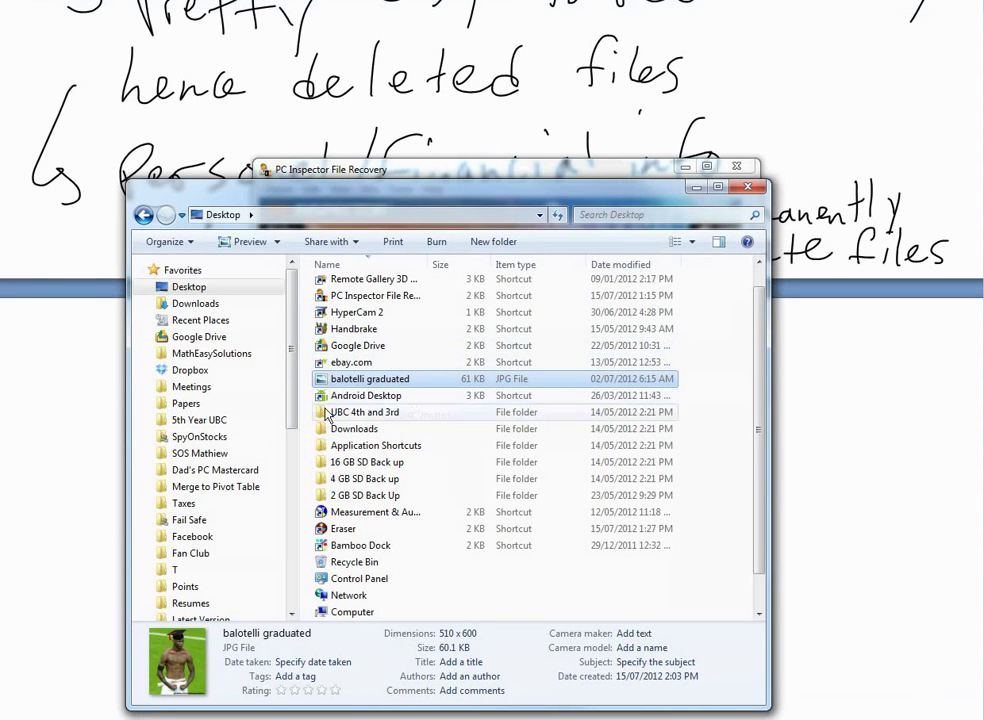
Switch back to the list of deleted files in PC Inspector File Recovery
click(437, 178)
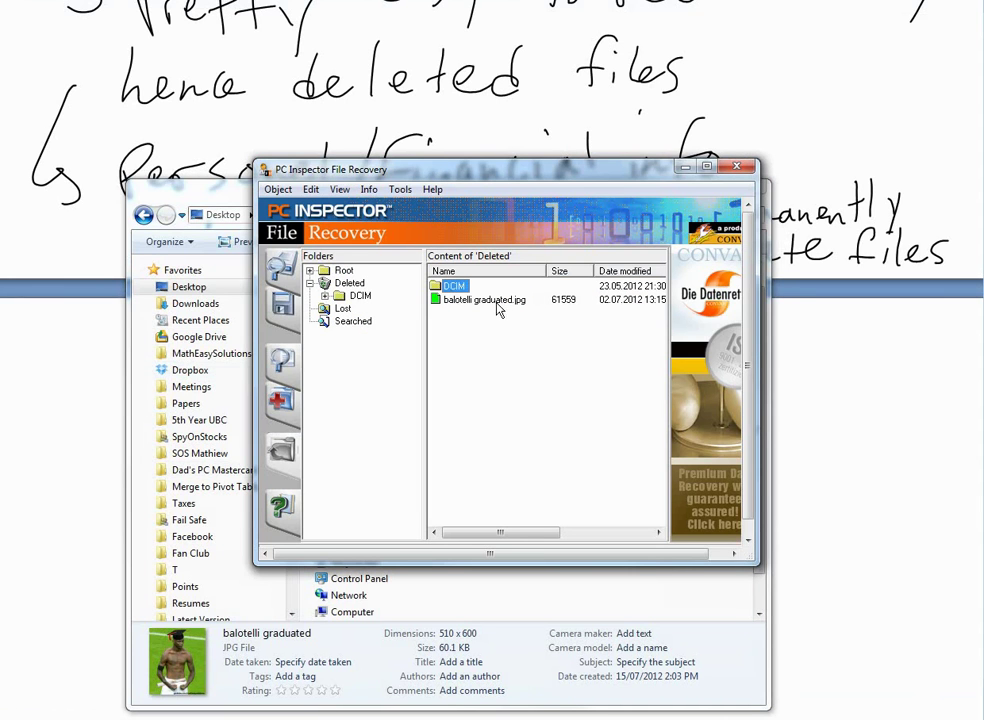